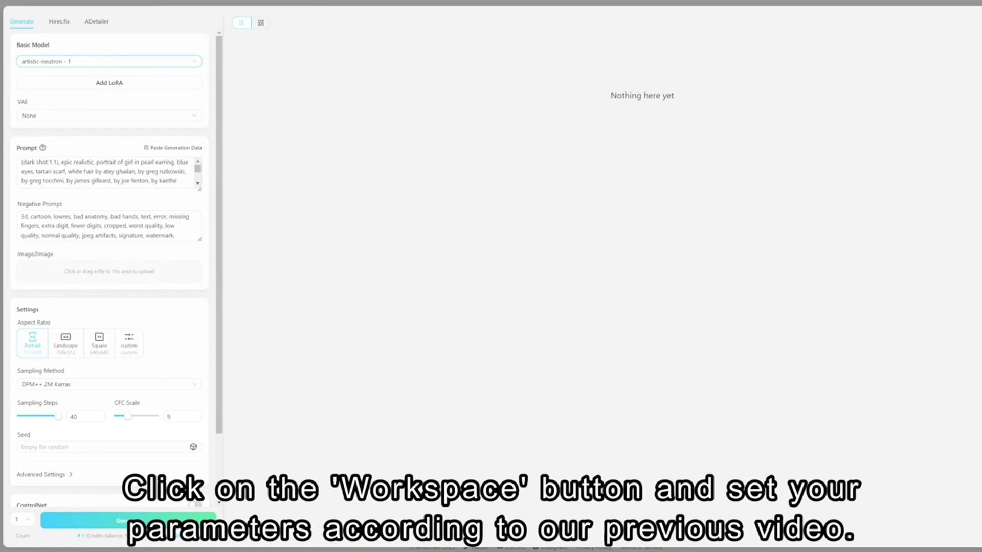
Enable ControlNet for the generation and choose Openpose as its model.
scroll(110, 276, down, 3)
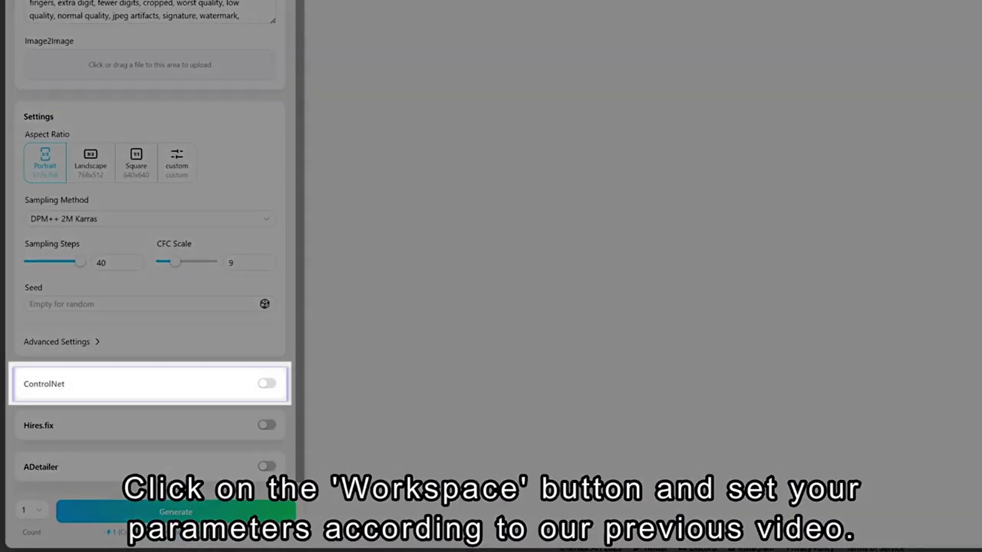
click(267, 383)
scroll(153, 276, down, 7)
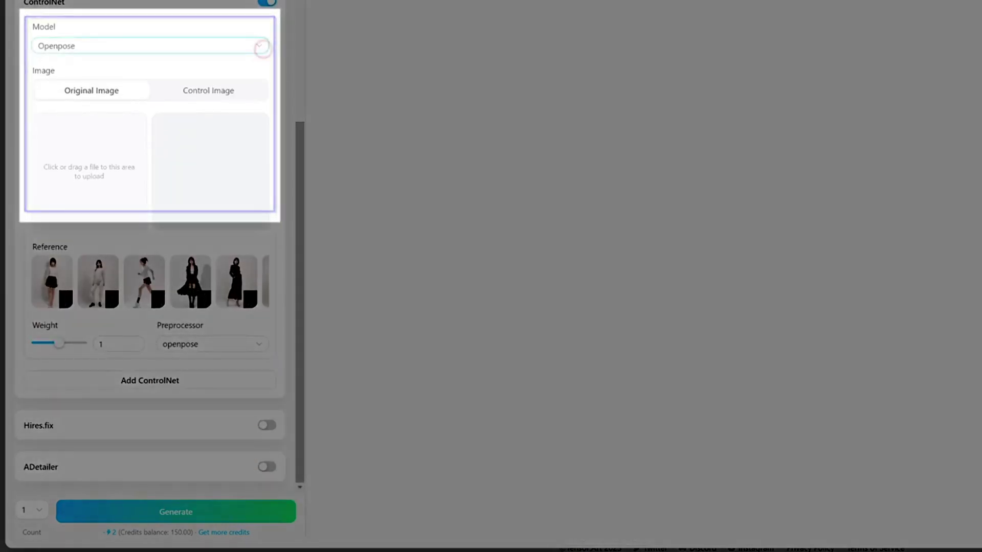
click(260, 46)
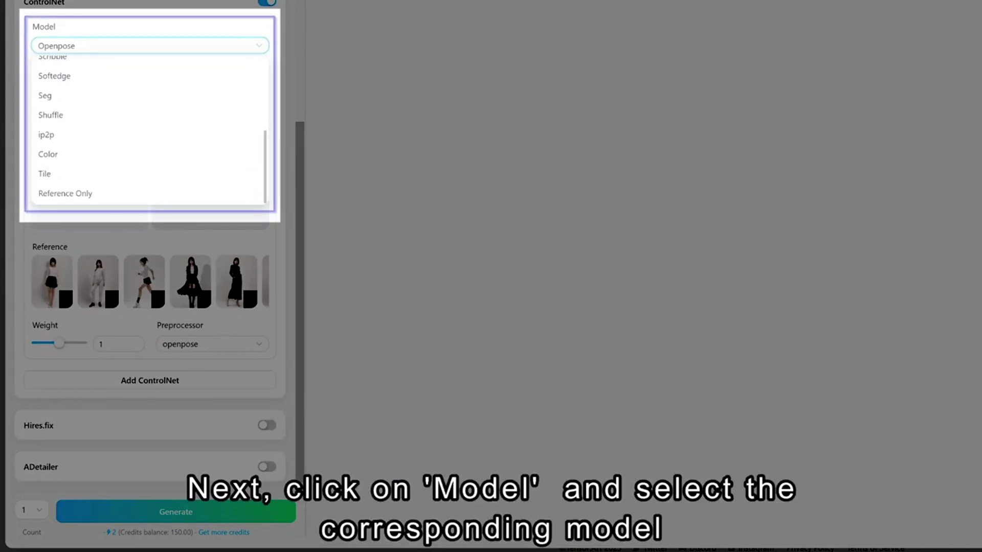
scroll(148, 133, up, 5)
click(59, 66)
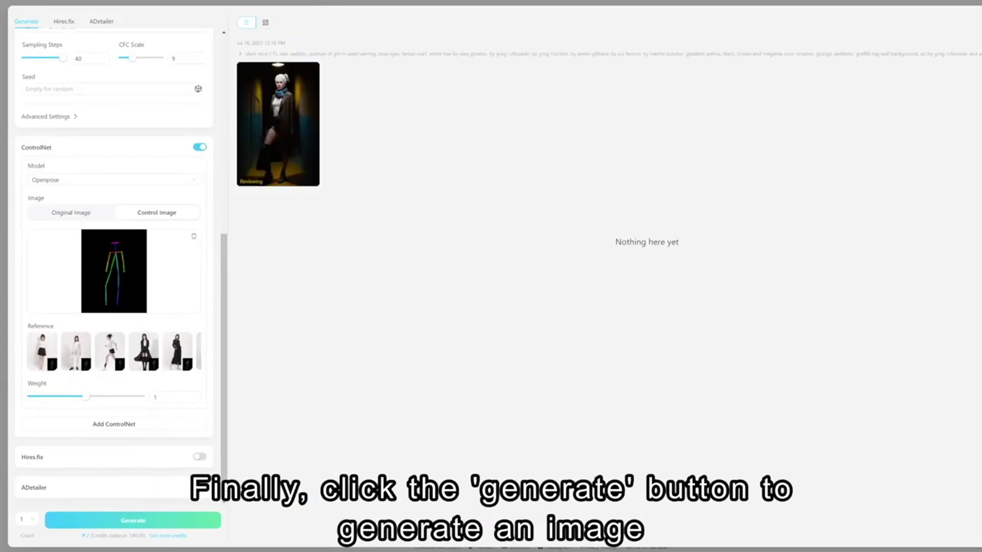
Open the generated image of the standing woman for a closer look.
click(298, 136)
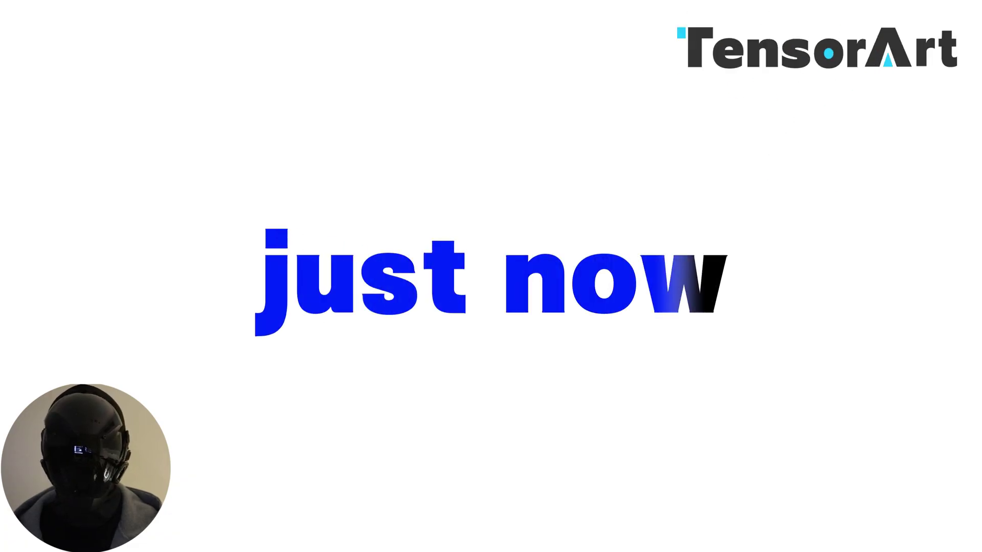
click(600, 114)
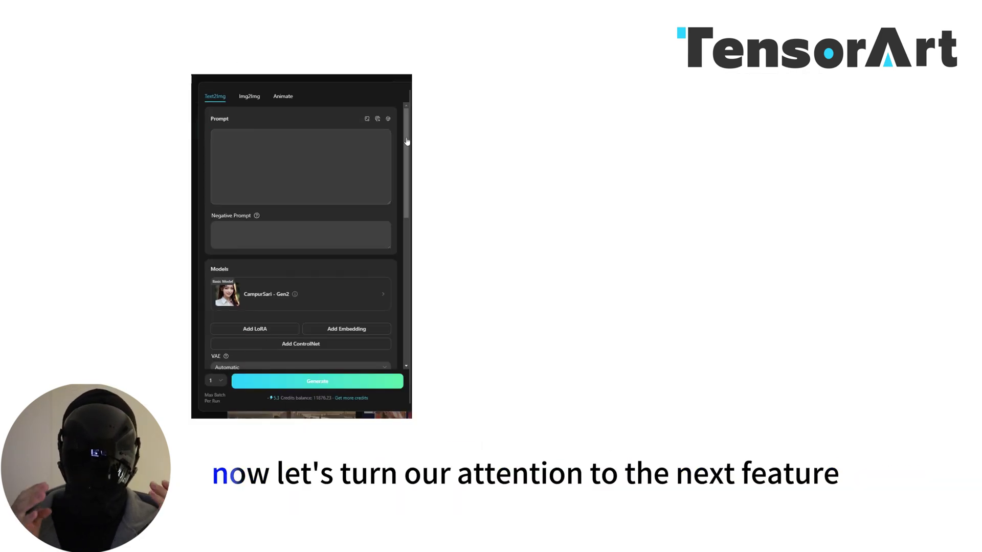
Add an Openpose v1 ControlNet to the image generation settings.
scroll(304, 205, down, 5)
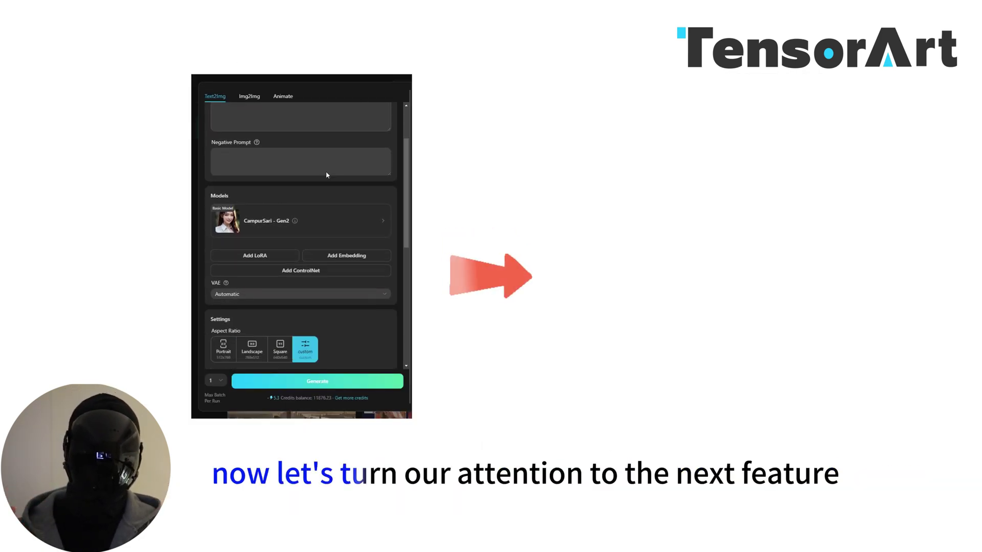
scroll(303, 204, down, 1)
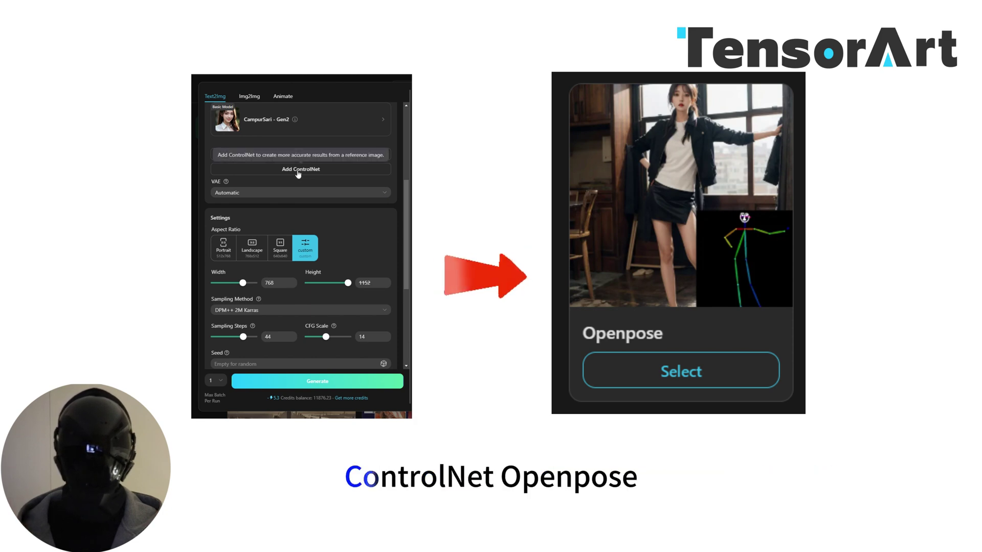
click(298, 171)
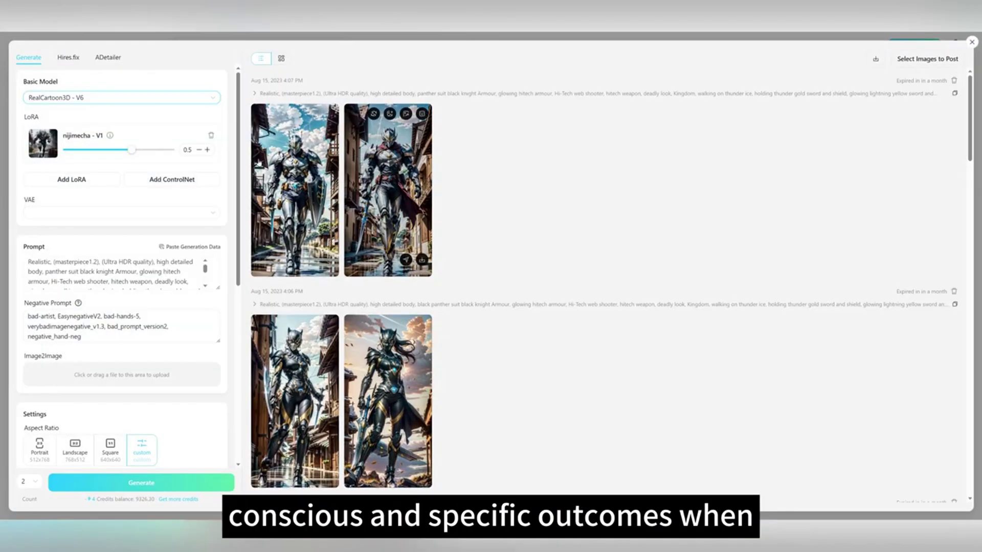
click(174, 176)
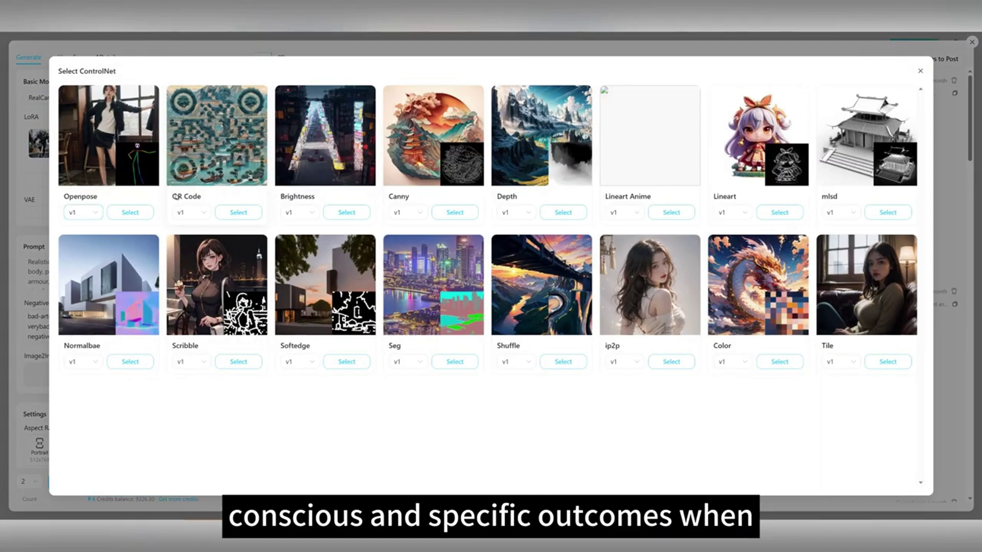
click(148, 212)
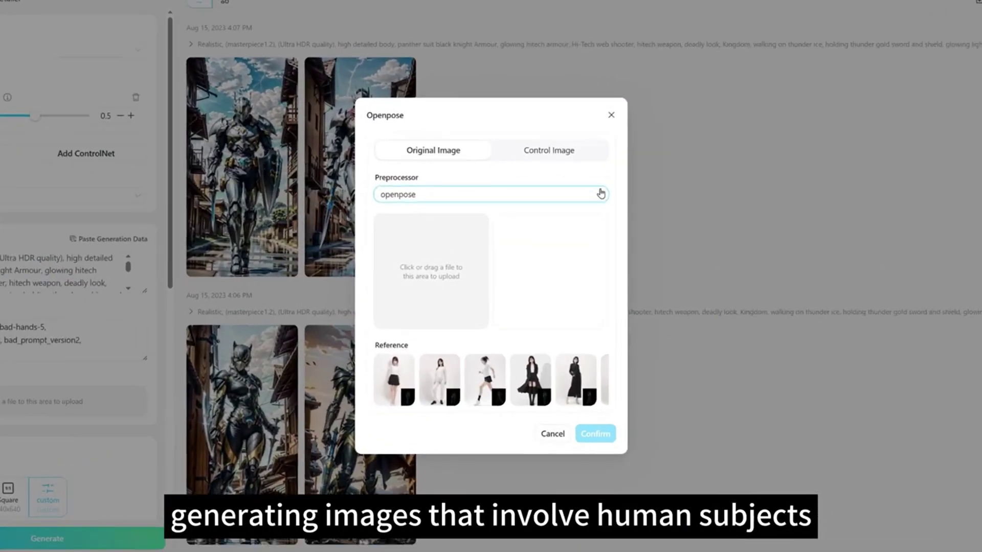
Set the Openpose preprocessor to openpose_full and upload the photo of the shirtless man as the original image.
click(600, 193)
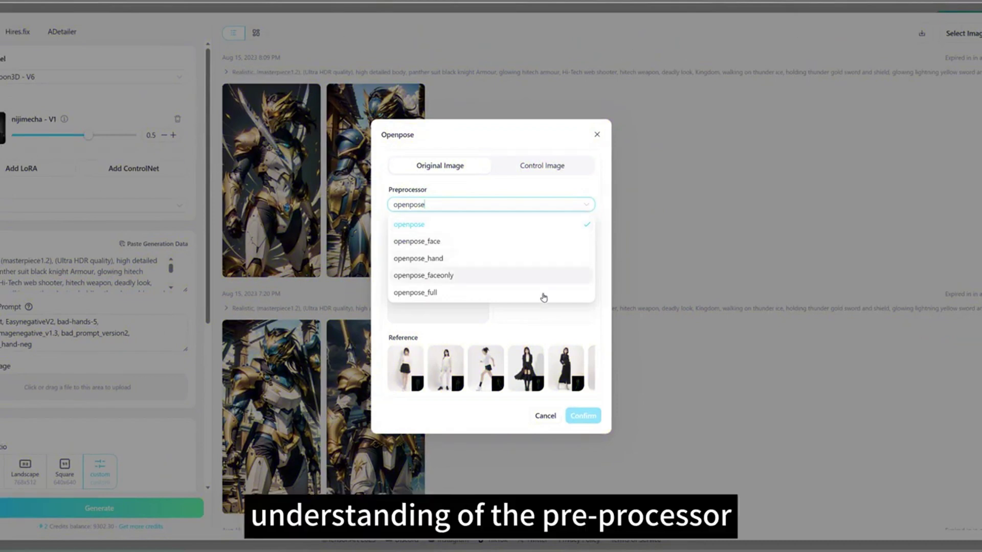
click(541, 293)
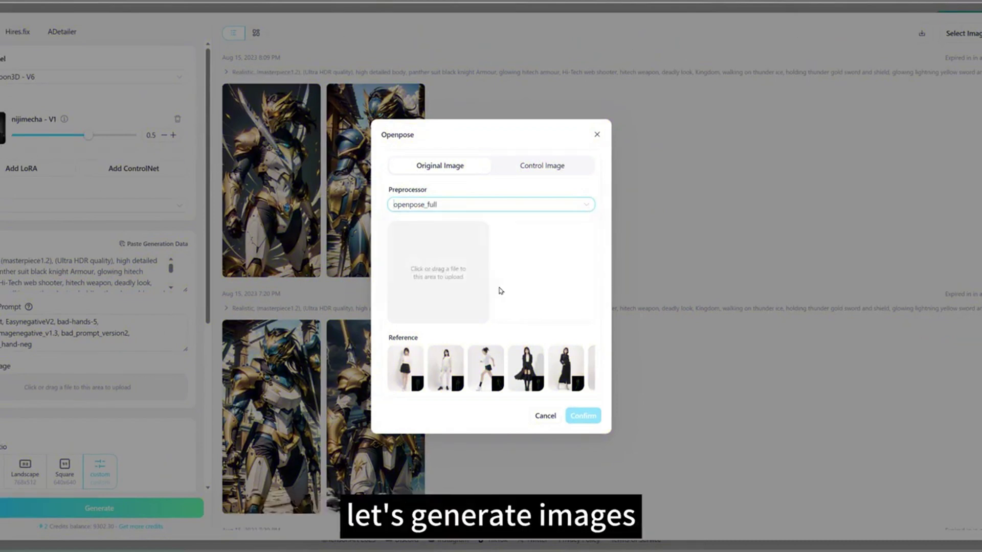
click(453, 288)
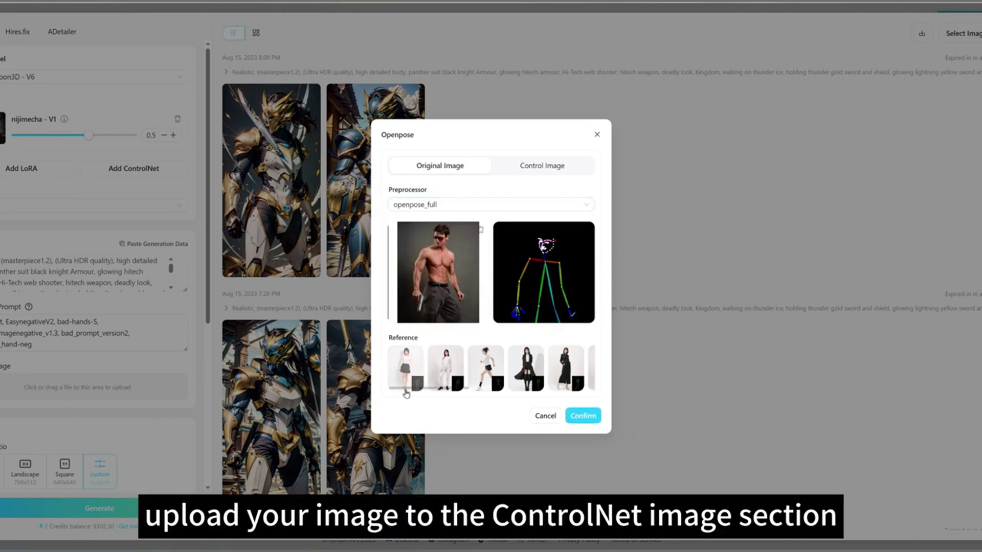
Browse the provided reference poses and preview two of them, keeping the uploaded photo as the original image.
drag(423, 392, 546, 396)
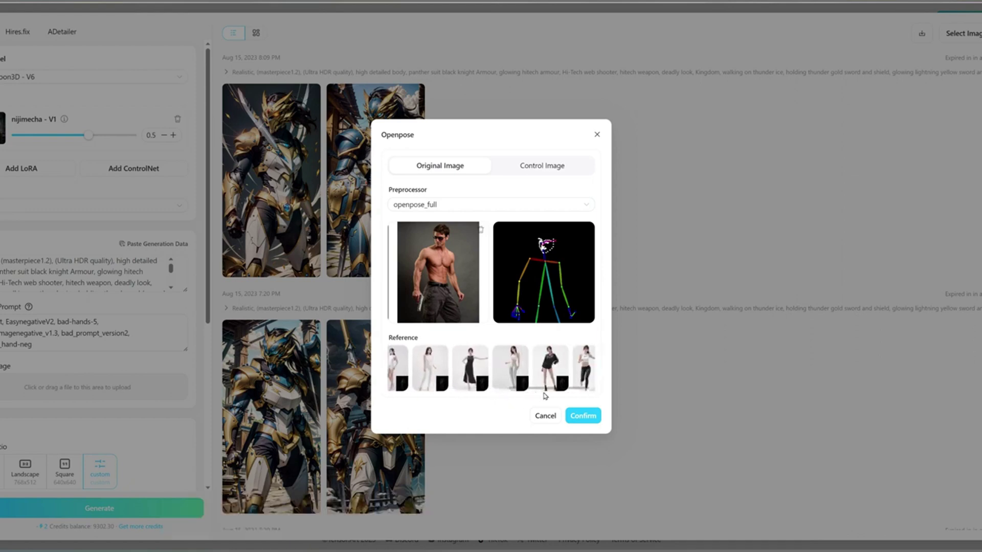
click(436, 369)
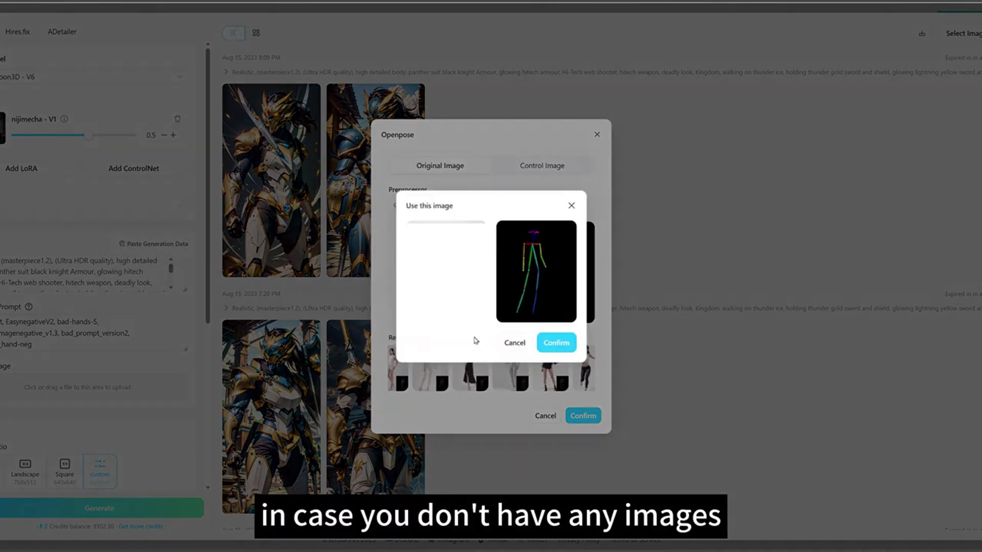
click(508, 343)
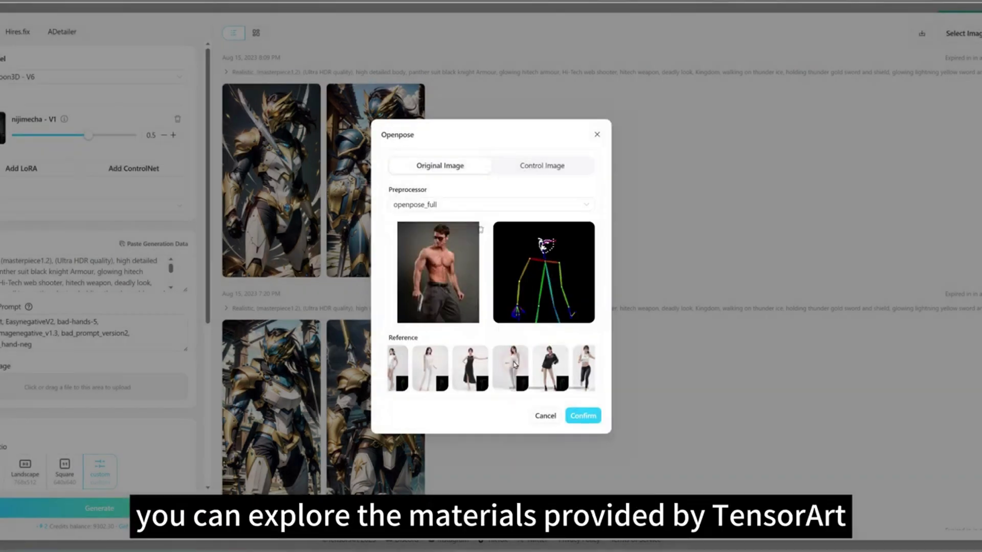
click(517, 350)
click(516, 343)
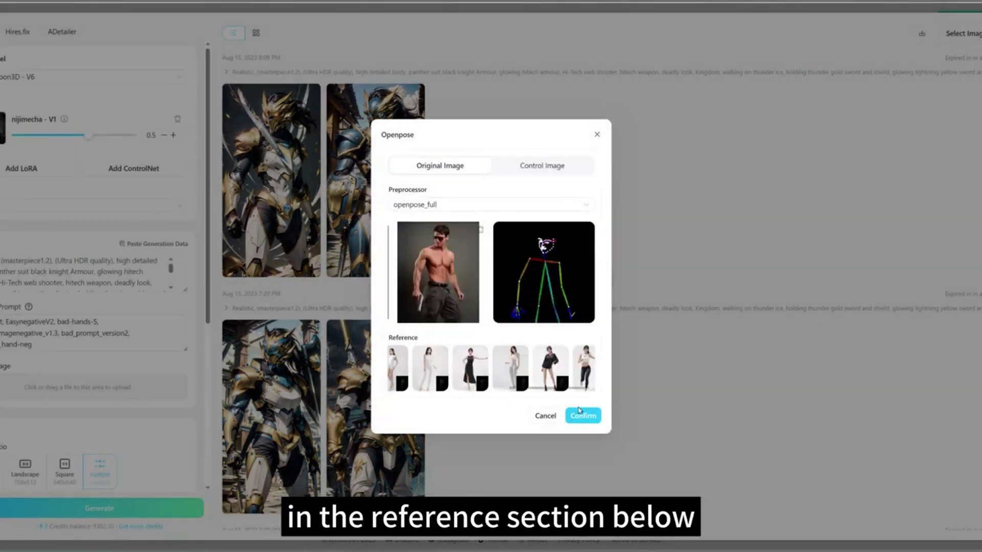
Apply the Openpose ControlNet with the uploaded photo and generate two images.
click(583, 414)
click(172, 510)
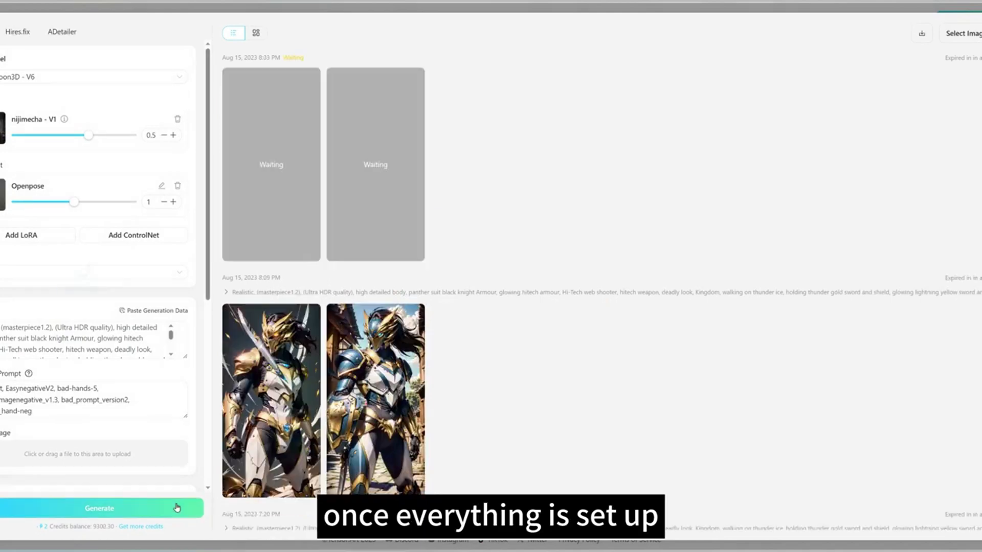
click(270, 212)
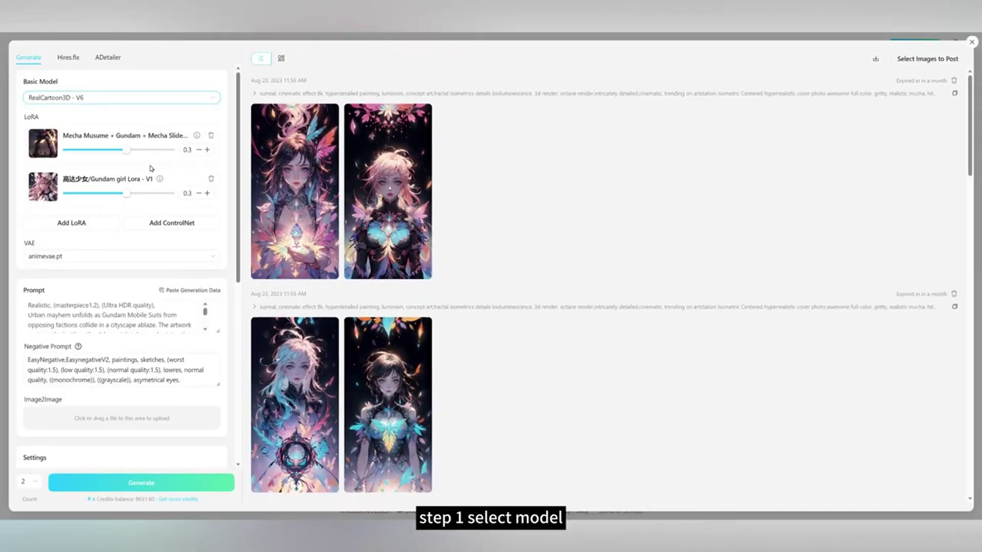
Select RealCartoon3D V6 as the basic model and review the full prompt and negative prompt.
click(87, 98)
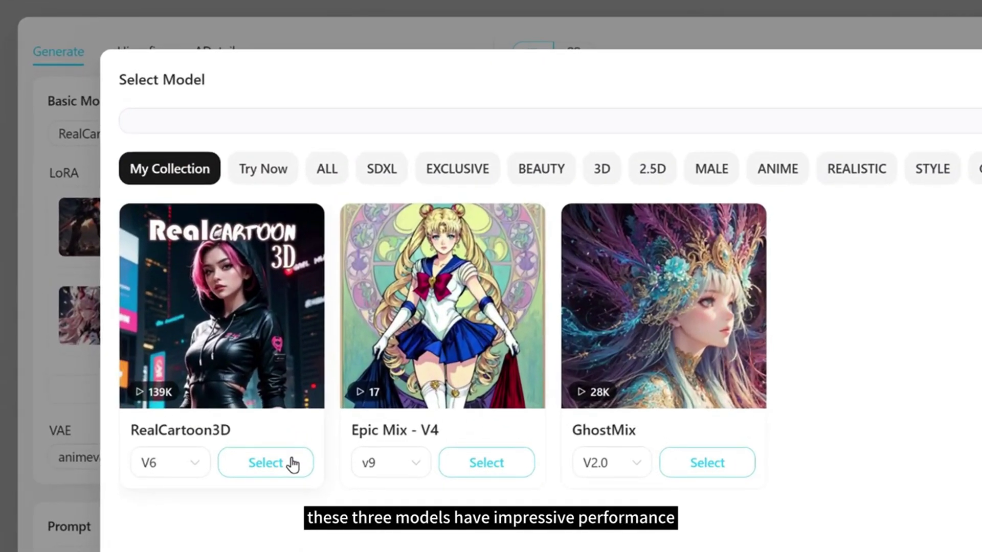
click(261, 464)
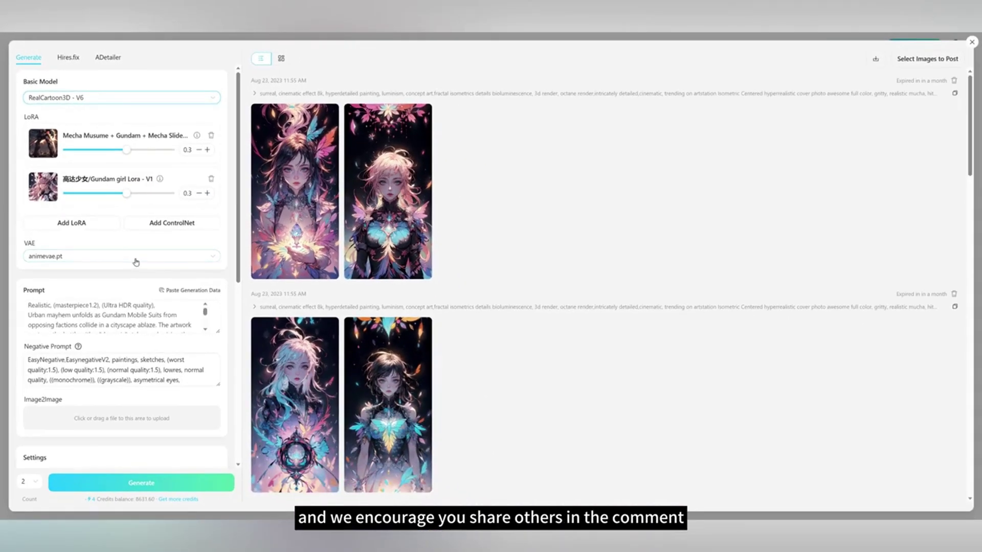
scroll(136, 262, down, 2)
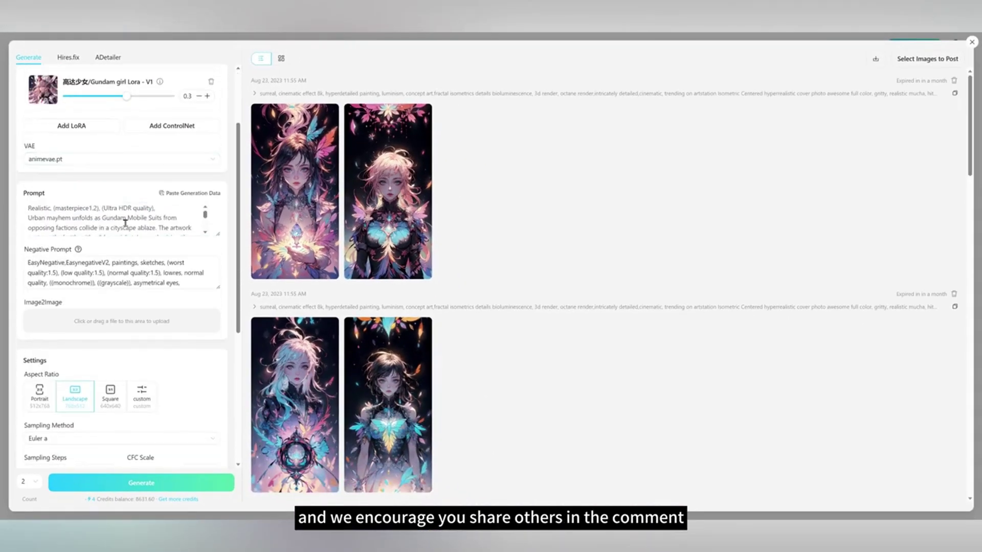
scroll(123, 210, down, 1)
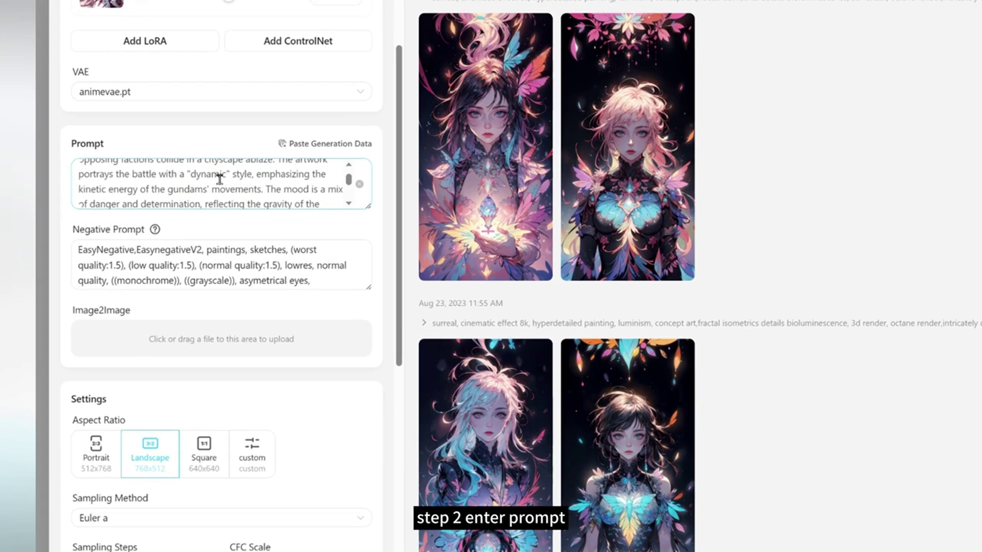
scroll(220, 179, down, 5)
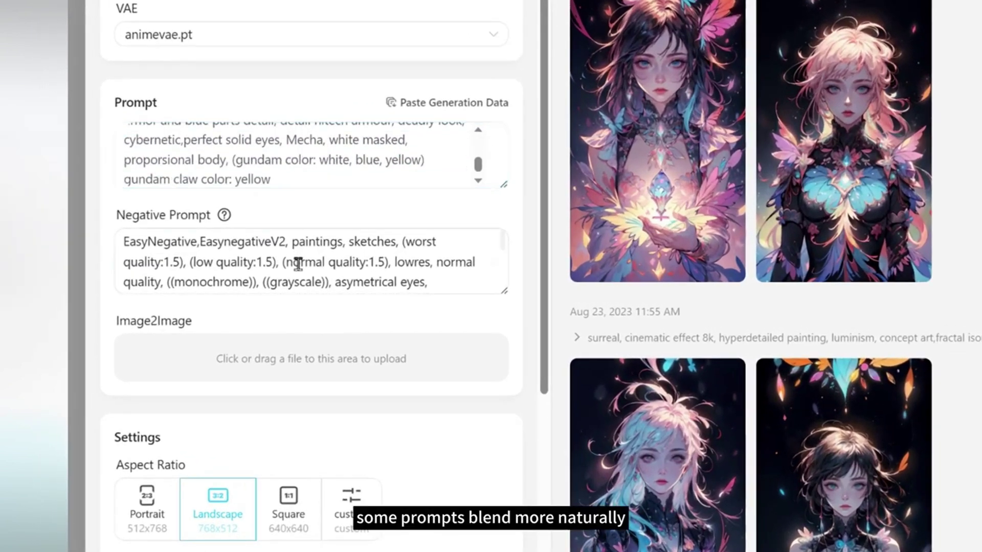
scroll(298, 263, down, 10)
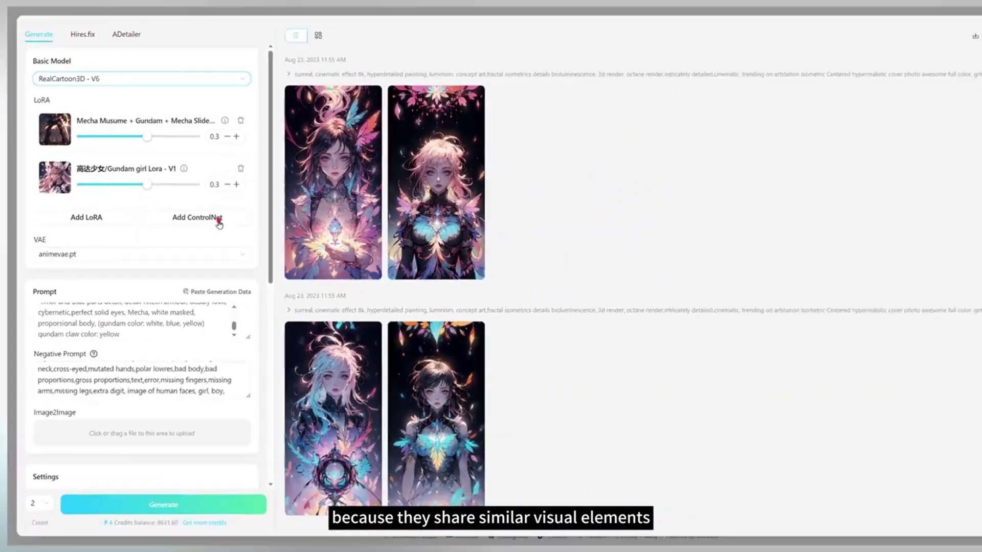
Add a QR Code ControlNet with an uploaded black-and-white QR code image and set its weight to 1.3.
click(220, 220)
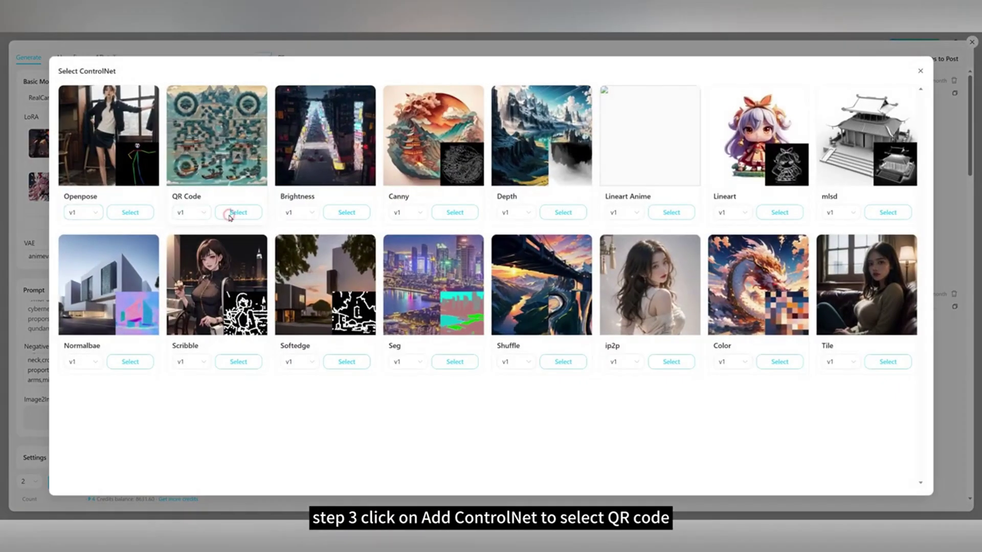
click(229, 214)
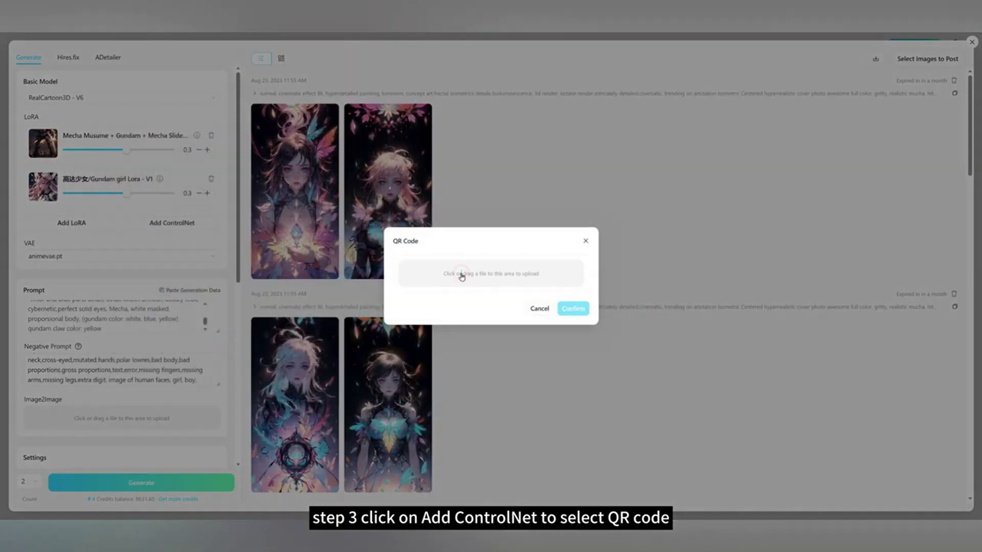
click(462, 276)
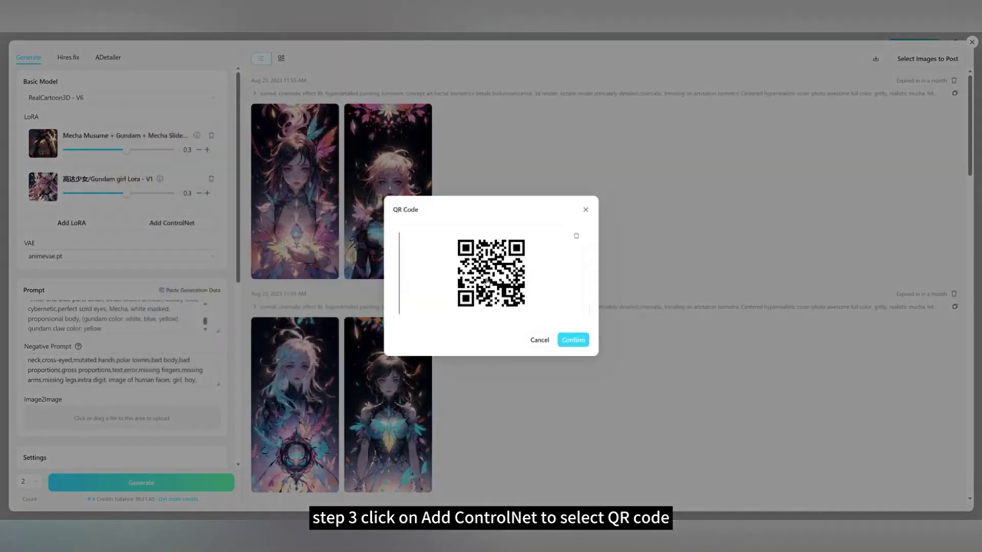
click(580, 340)
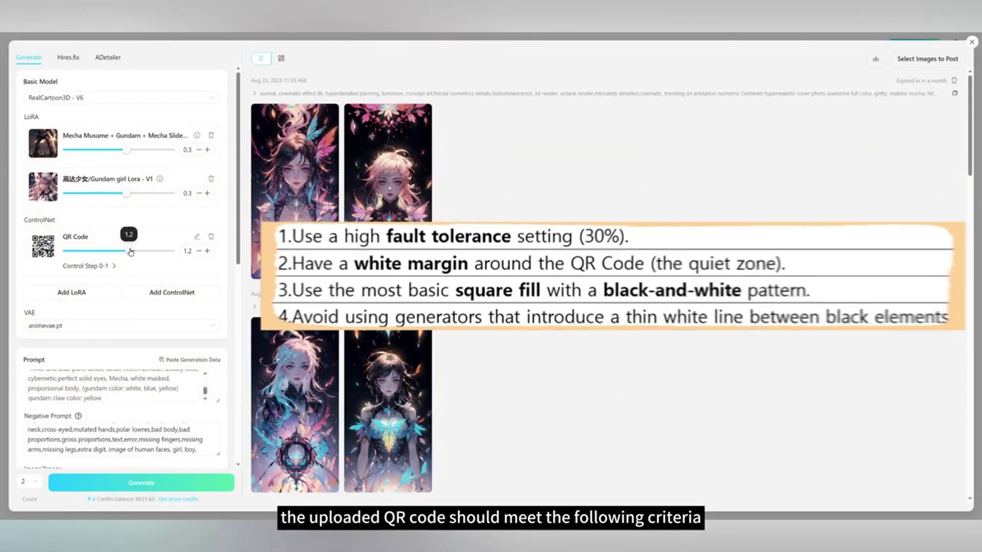
drag(131, 252, 134, 251)
Set the aspect ratio to Square, 640x640.
scroll(138, 270, down, 2)
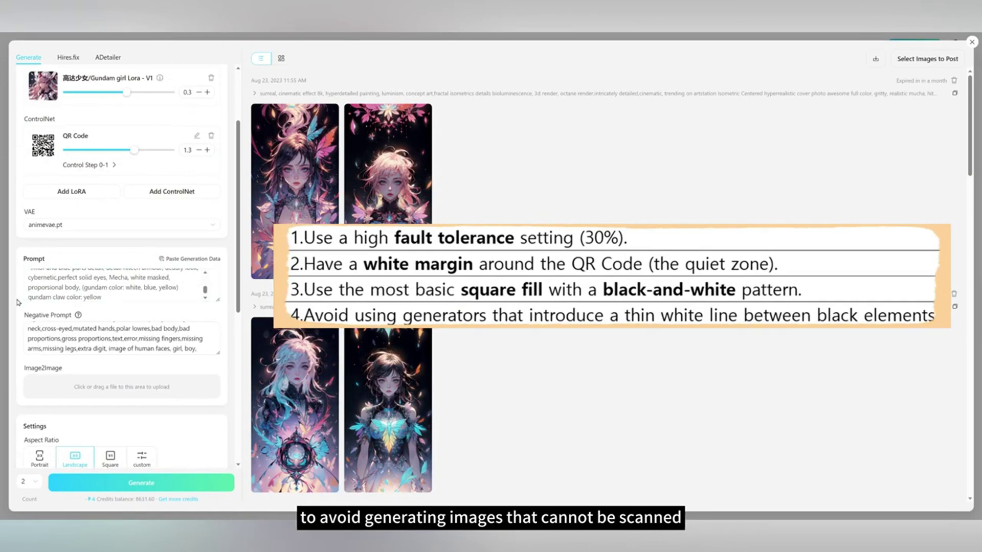
scroll(20, 303, down, 2)
scroll(18, 302, down, 2)
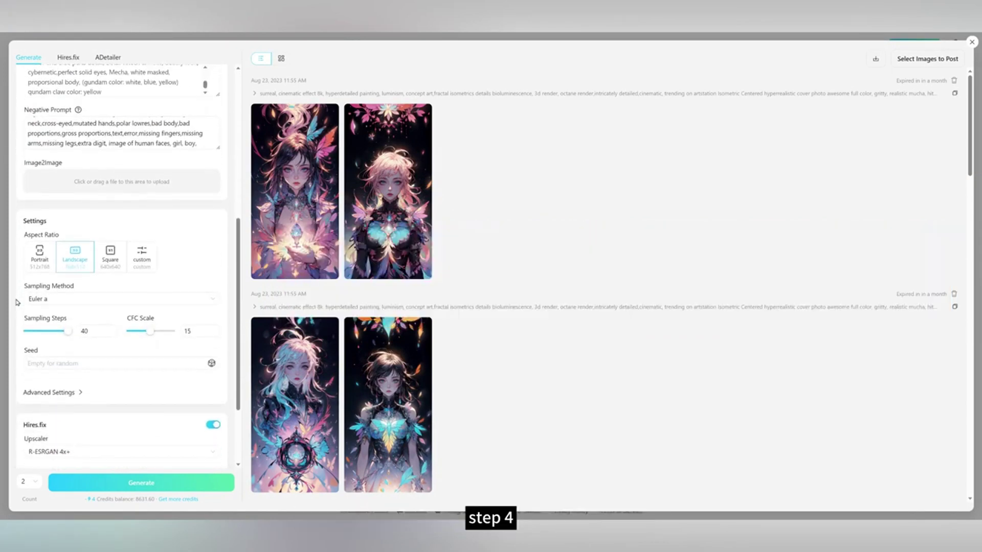
click(107, 163)
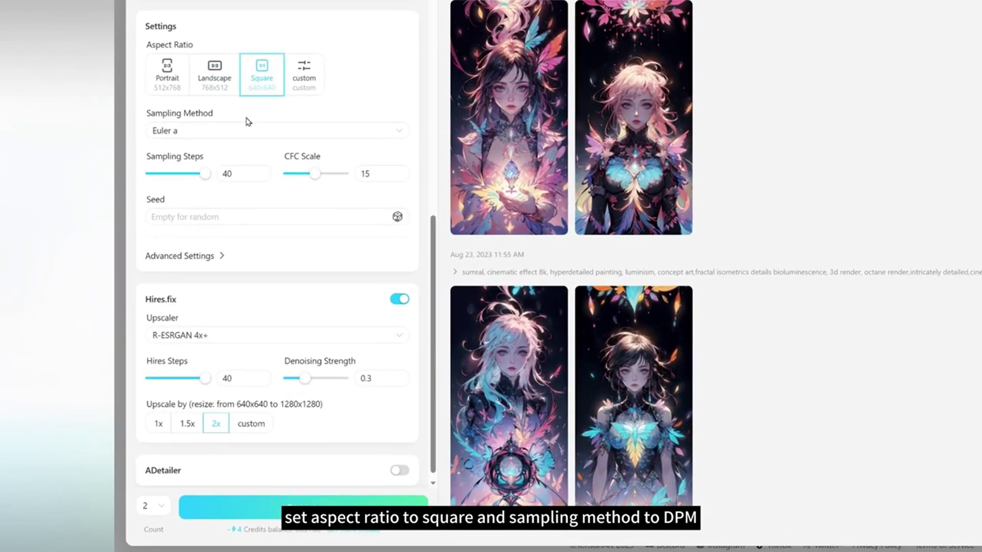
Set the sampling method to DPM++ 2M Karras and generate two QR code images.
click(155, 167)
scroll(149, 258, down, 3)
scroll(258, 218, down, 2)
click(259, 229)
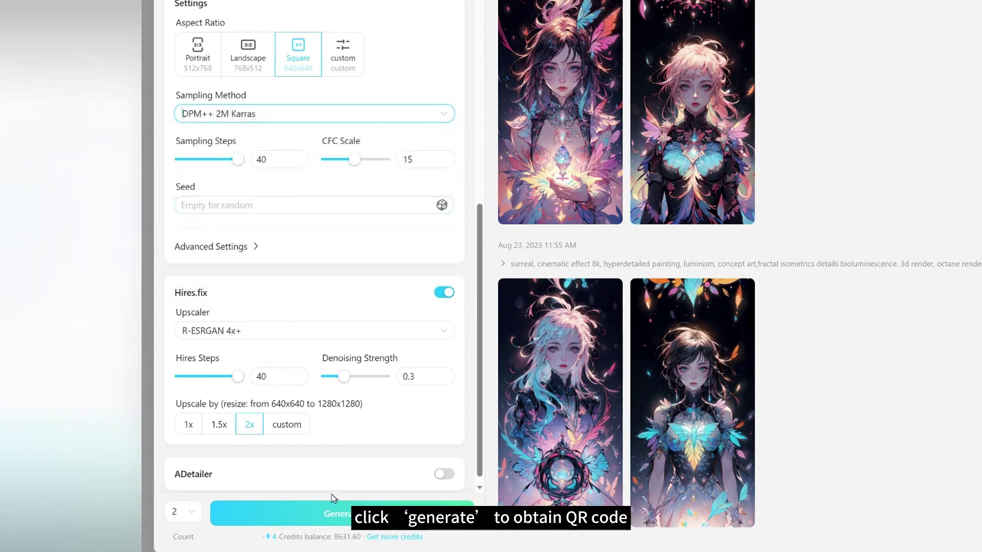
click(337, 514)
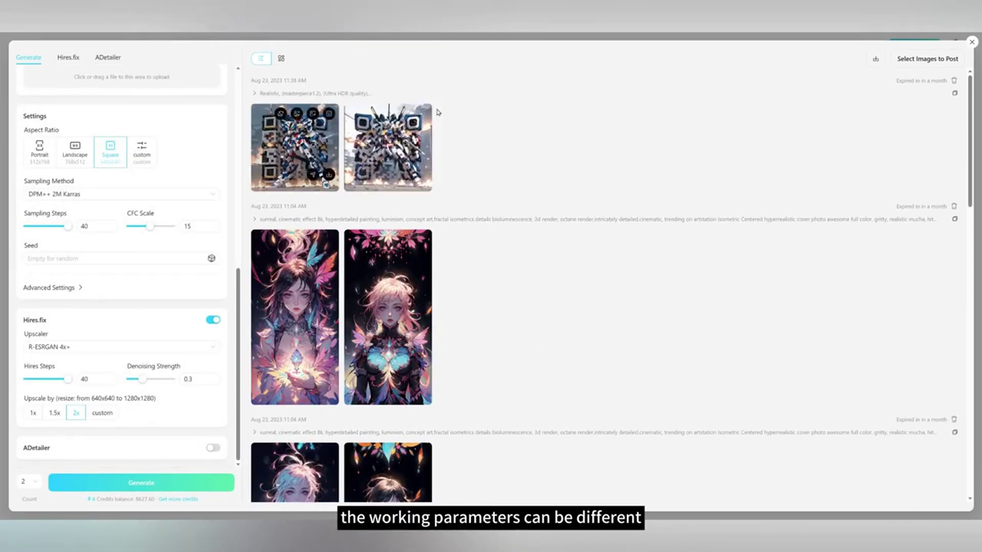
Open the first generated QR code image at full size.
click(317, 174)
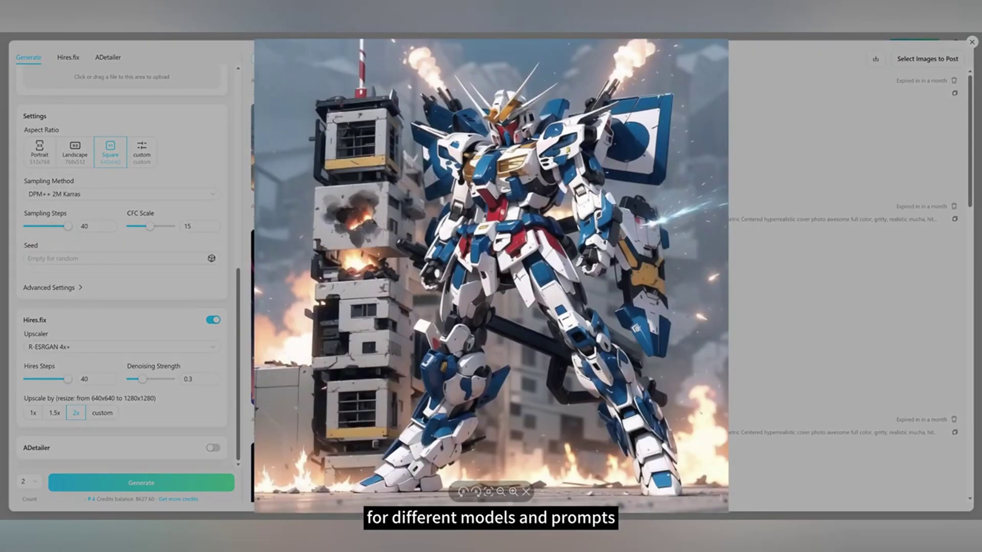
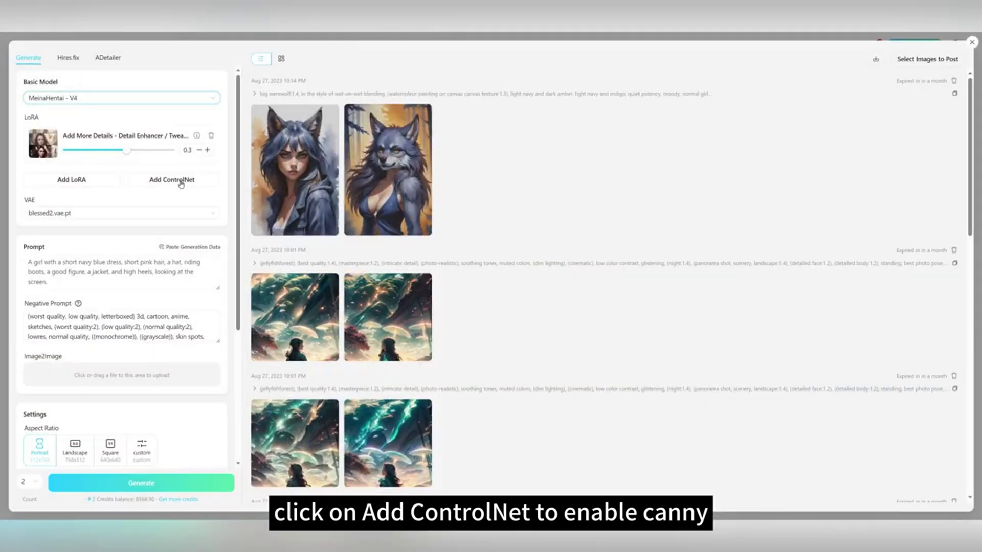
Add a Canny ControlNet with the photo of the pink-haired girl, and inspect the original and its edge map enlarged.
click(180, 181)
click(464, 218)
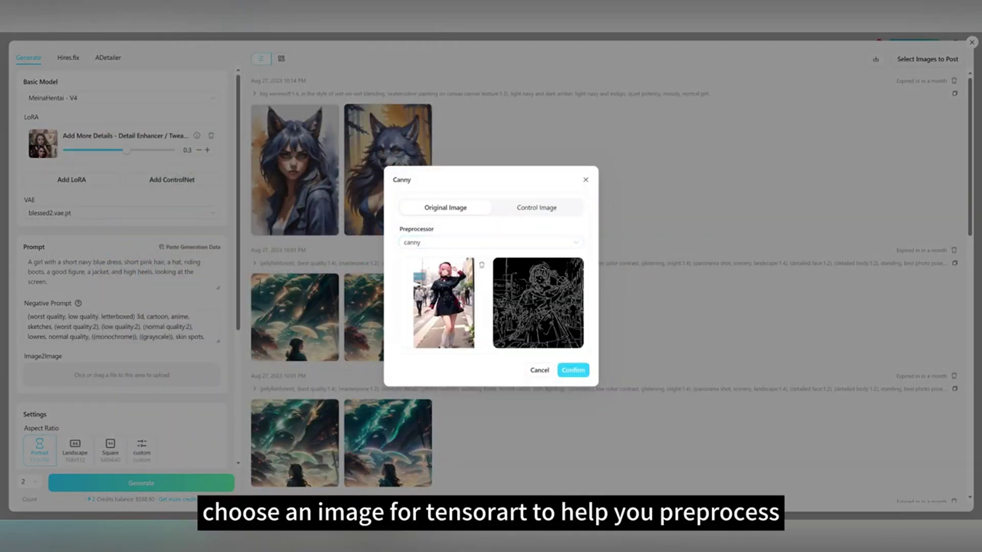
click(443, 302)
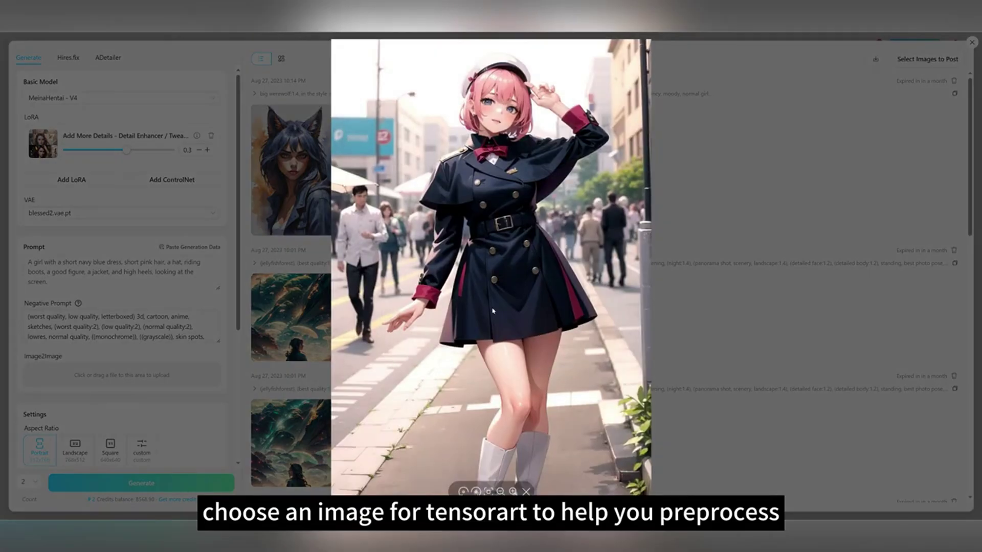
click(725, 310)
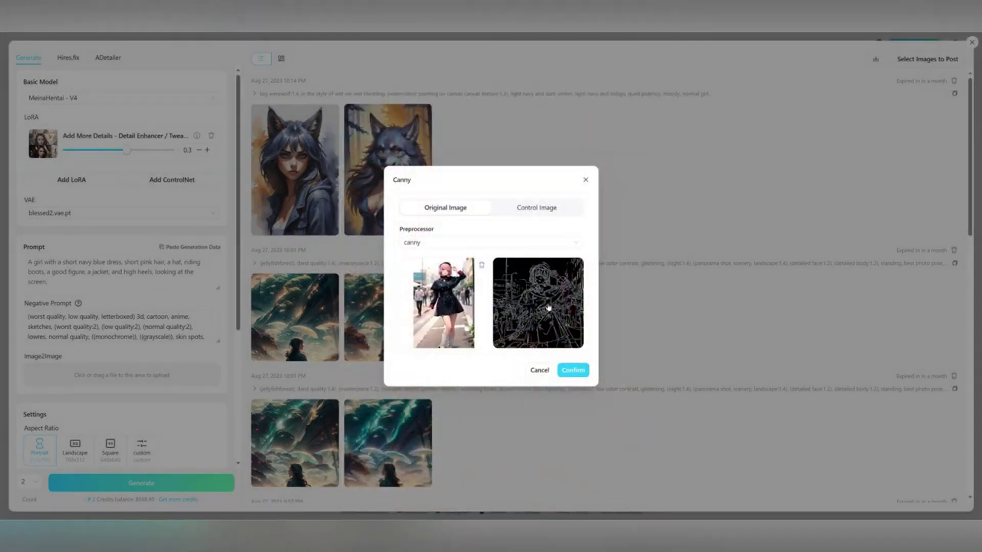
click(548, 307)
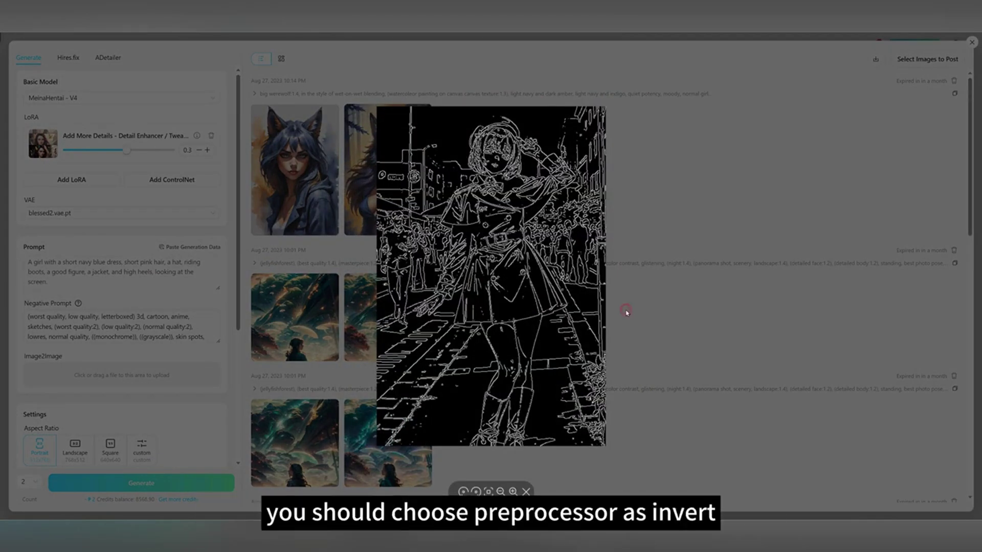
click(626, 312)
Keep canny as the preprocessor, confirm the Canny ControlNet, and try a control weight of 1.2.
click(536, 246)
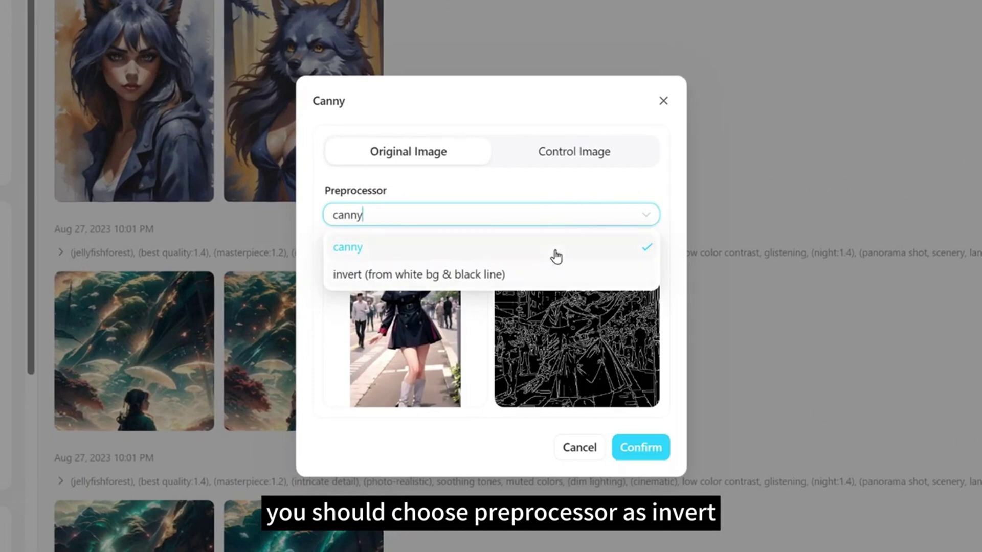
click(561, 250)
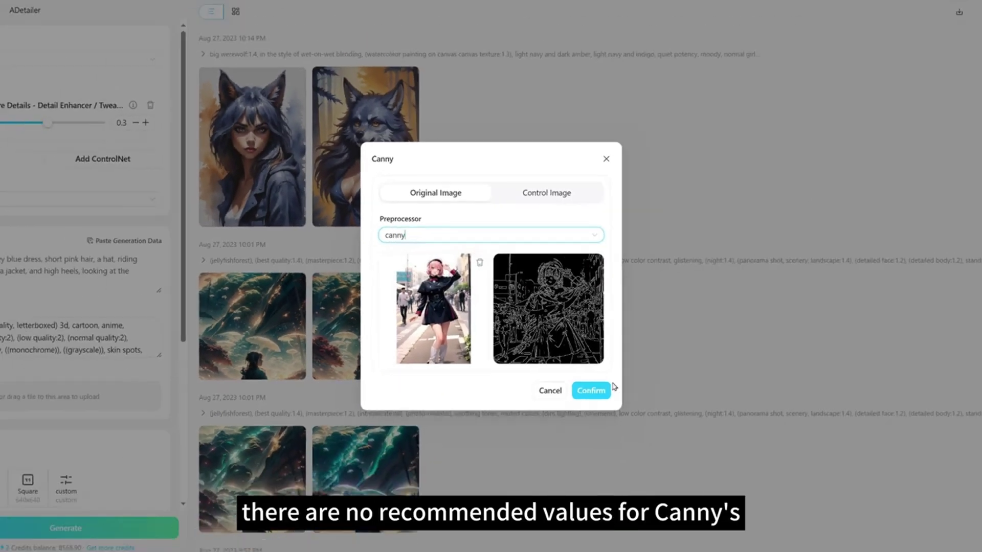
click(640, 447)
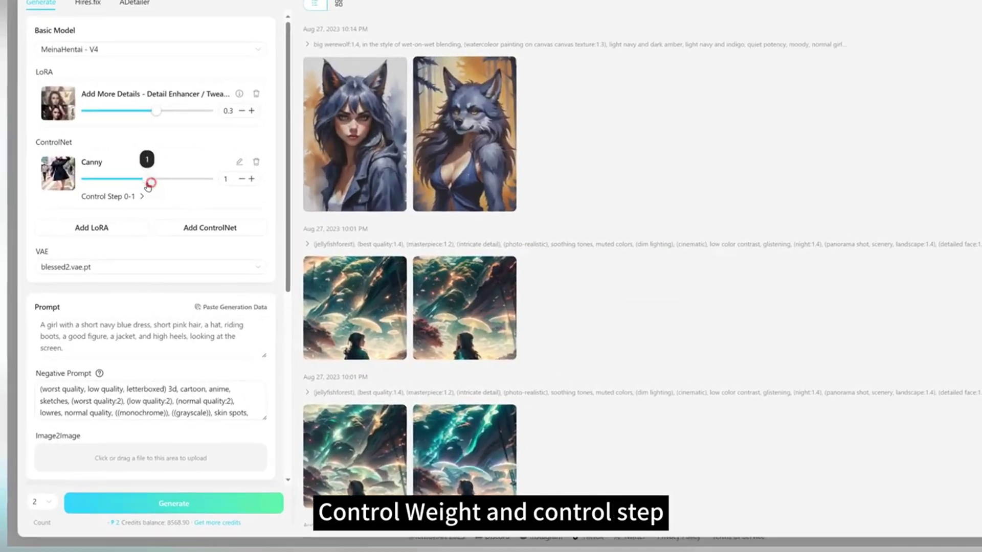
mouse_move(148, 187)
mouse_down()
mouse_move(128, 189)
mouse_move(158, 186)
mouse_up()
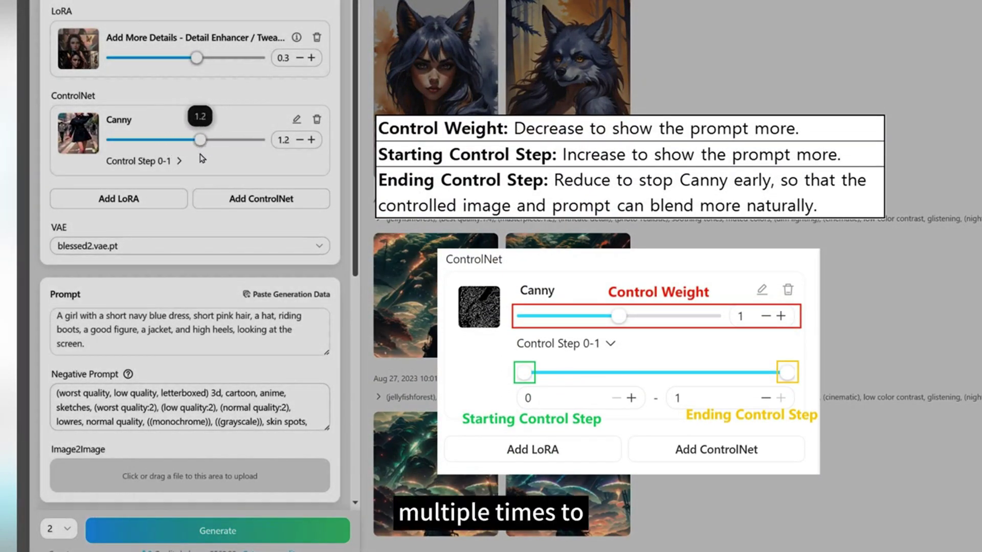
Set the aspect ratio to custom, with a width of 564 and a height of 838.
scroll(203, 245, down, 3)
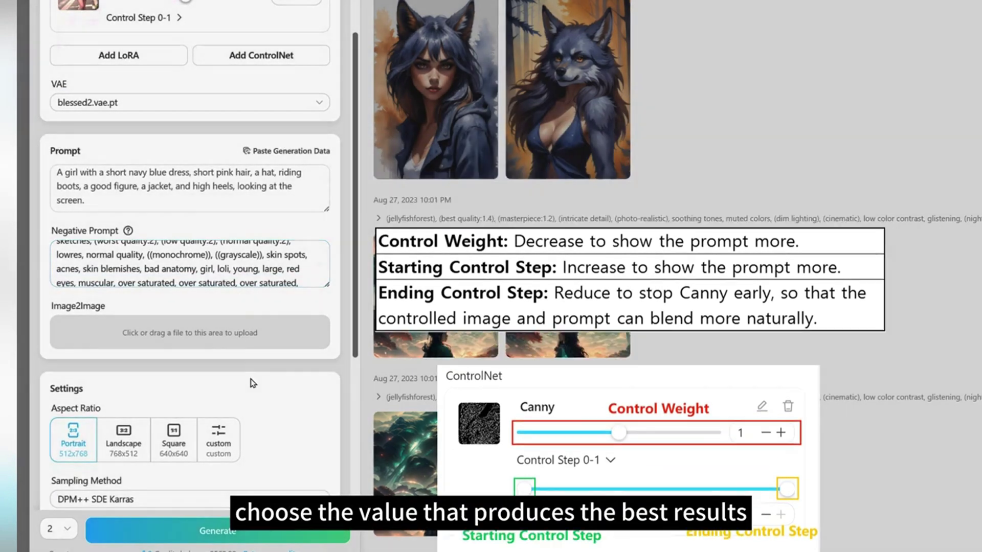
scroll(251, 368, down, 3)
click(226, 307)
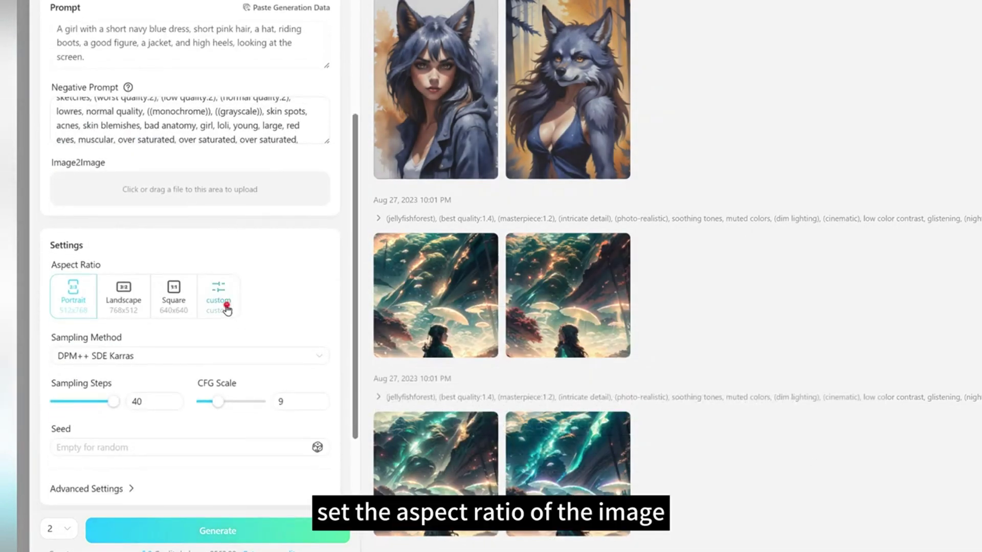
scroll(193, 359, down, 3)
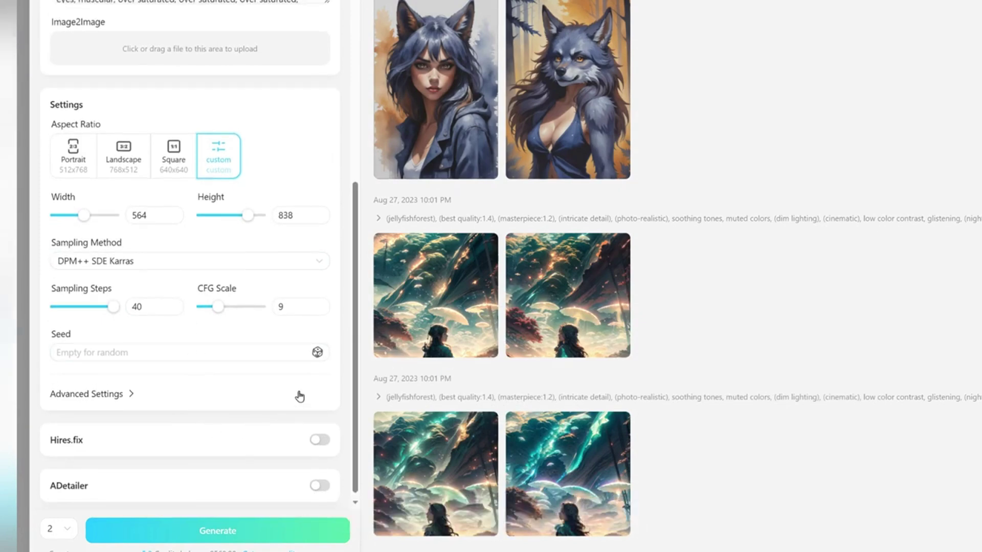
Generate two images with the Canny ControlNet and open the red-coat version at full size.
click(249, 531)
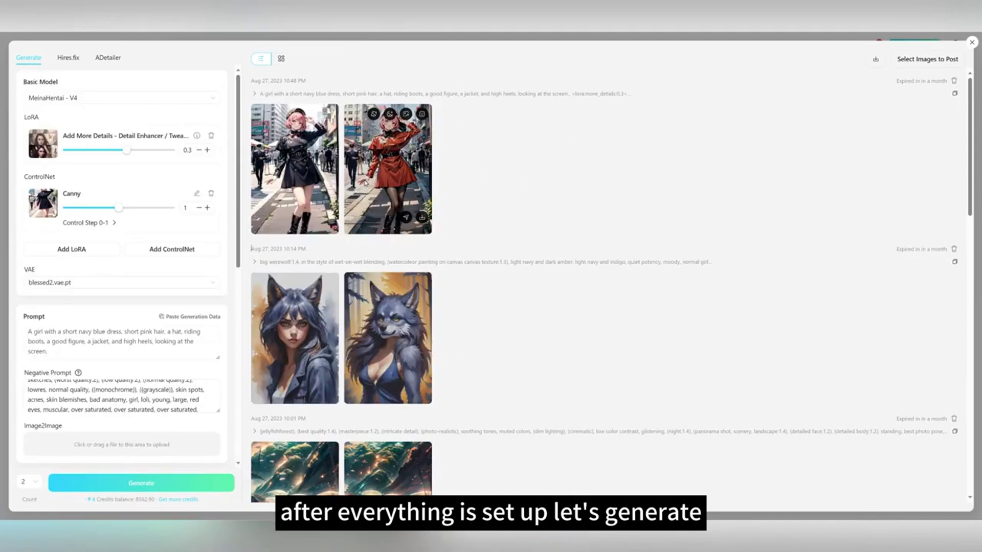
click(364, 182)
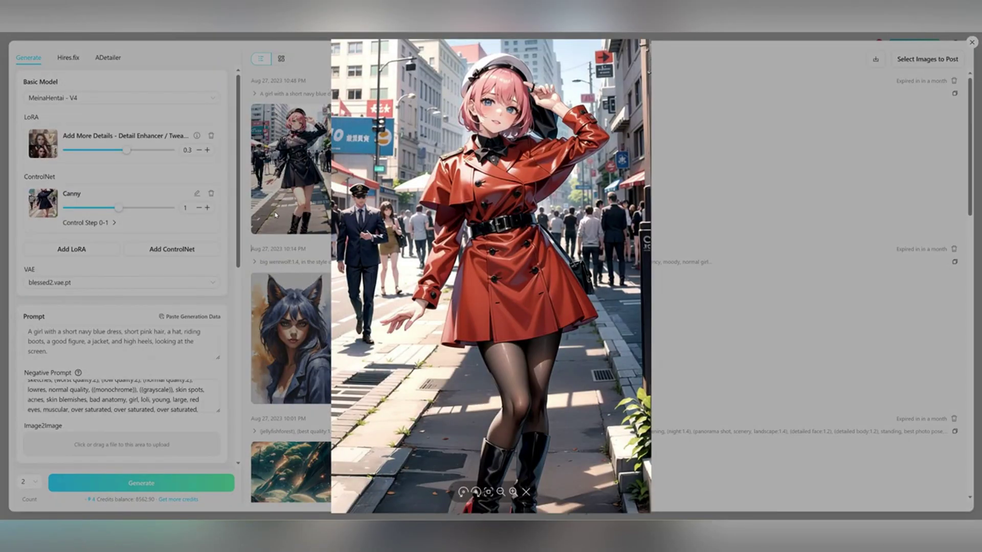